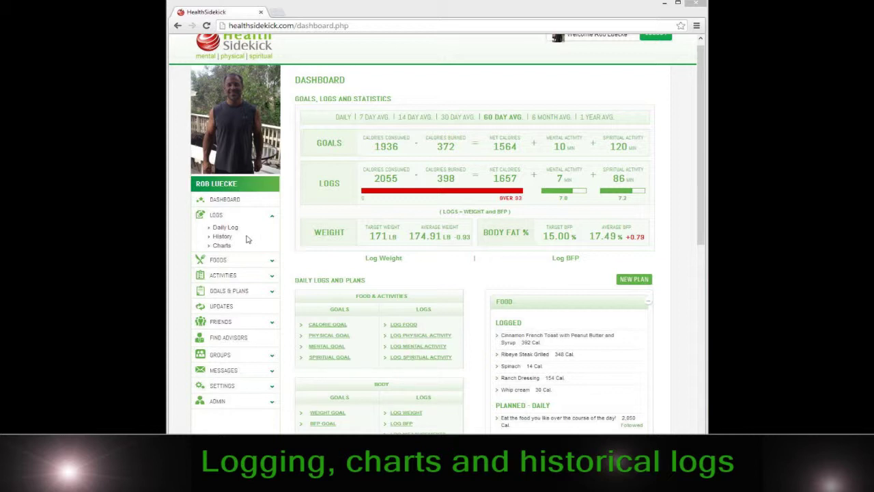
Step: Open the daily log for Sunday 12 January 2014 from the Logs section
{"action": "left_click", "coordinate": [272, 218]}
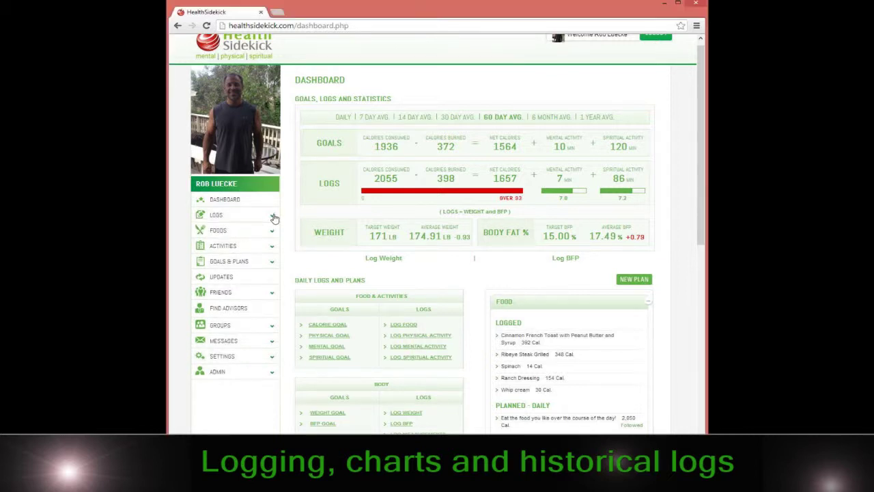
{"action": "left_click", "coordinate": [272, 219]}
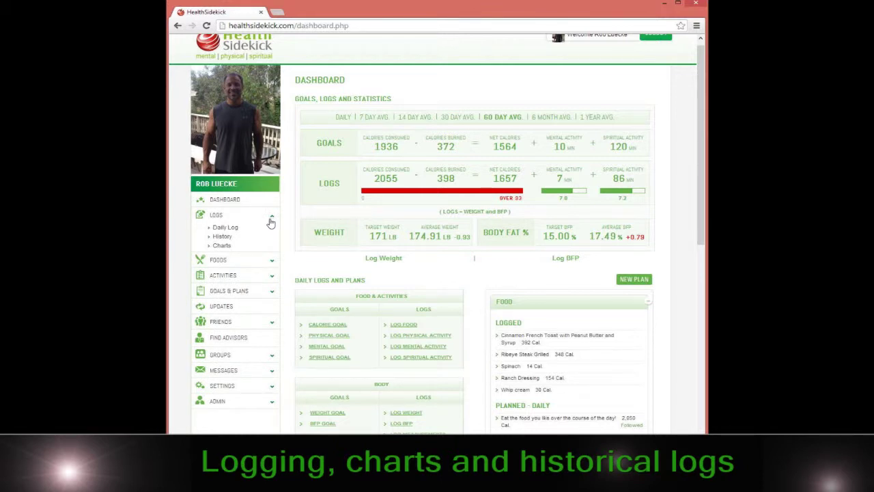
{"action": "left_click", "coordinate": [224, 228]}
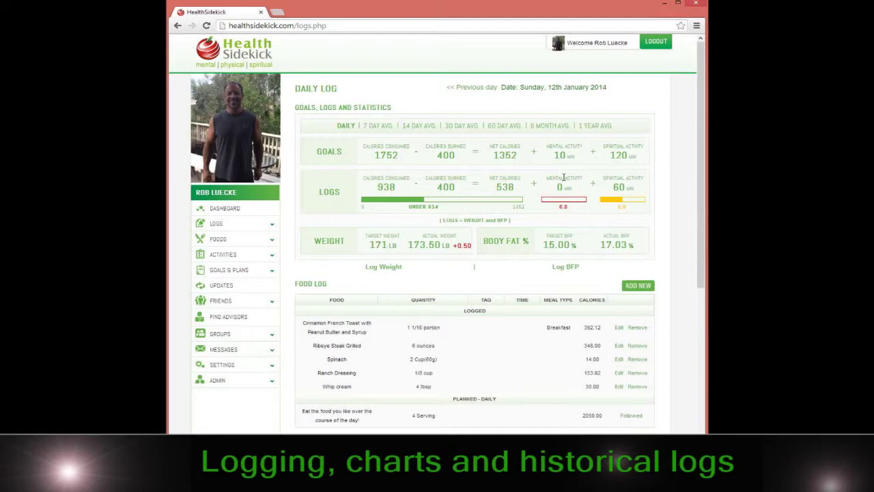
Step: Scroll through the Food, Physical, Mental and Spiritual Activity logs and back up
{"action": "scroll", "coordinate": [426, 318], "scroll_direction": "down", "scroll_amount": 1}
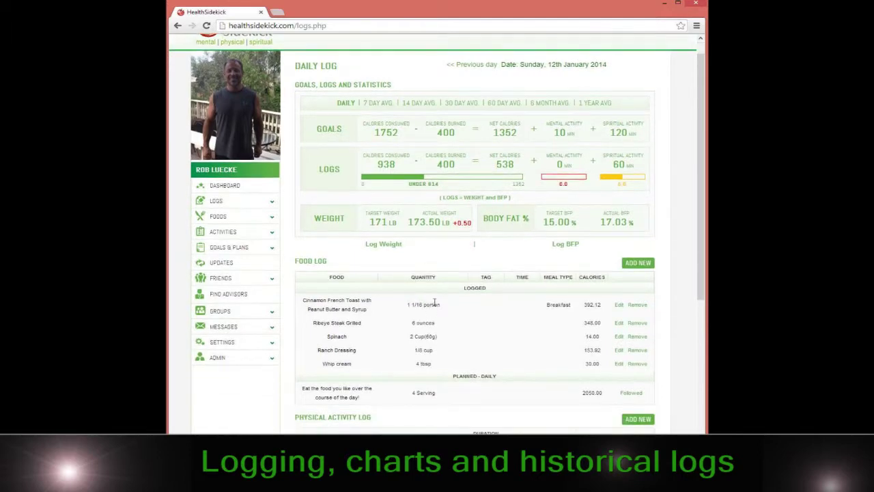
{"action": "scroll", "coordinate": [462, 375], "scroll_direction": "down", "scroll_amount": 3}
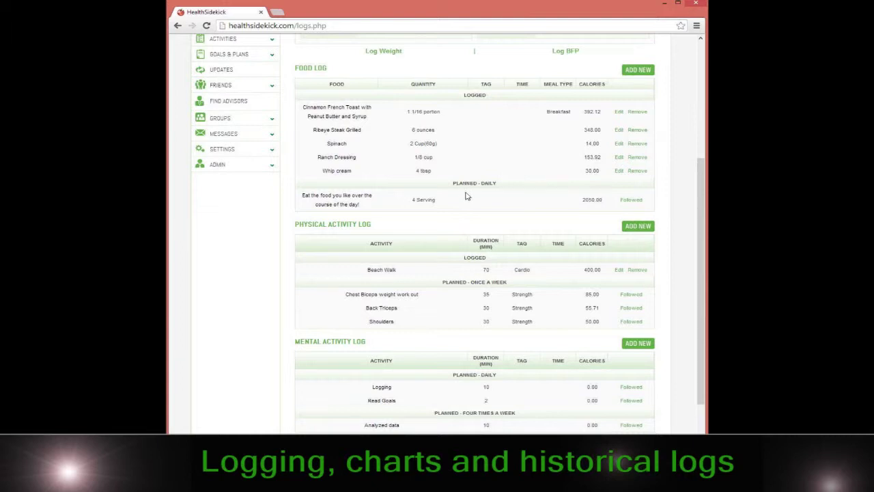
{"action": "scroll", "coordinate": [482, 321], "scroll_direction": "down", "scroll_amount": 2}
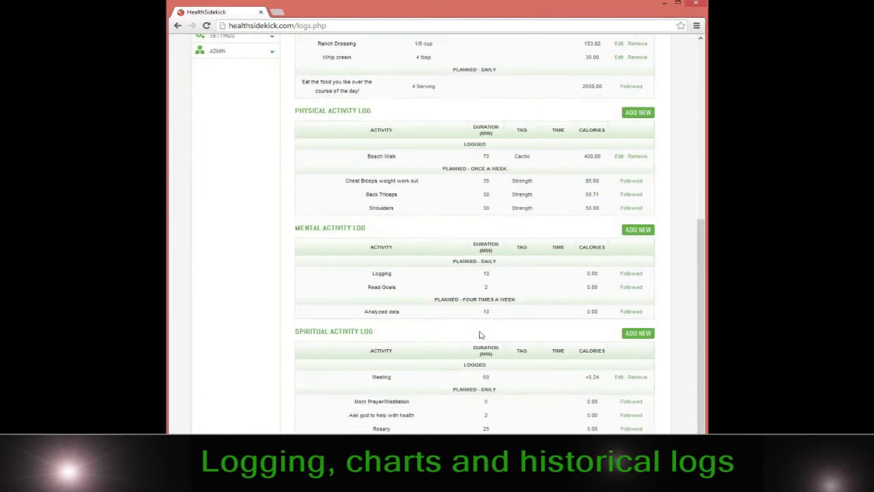
{"action": "scroll", "coordinate": [471, 342], "scroll_direction": "down", "scroll_amount": 1}
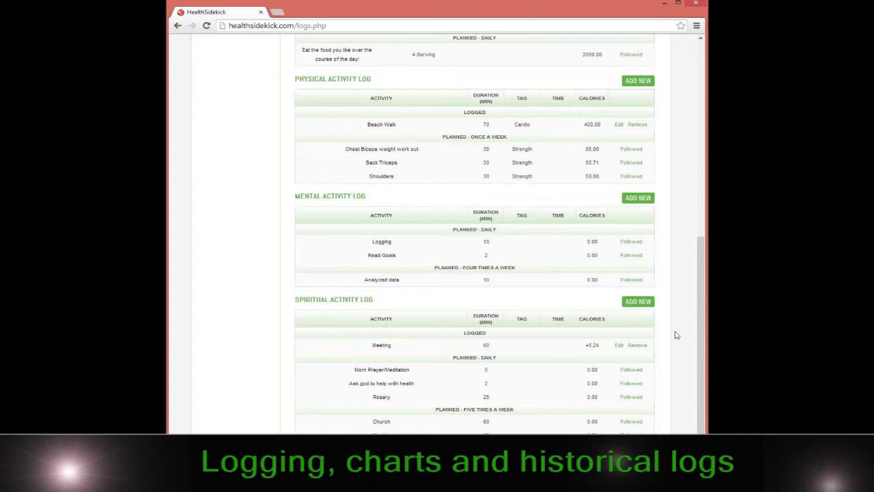
{"action": "scroll", "coordinate": [483, 379], "scroll_direction": "up", "scroll_amount": 1}
{"action": "scroll", "coordinate": [493, 376], "scroll_direction": "up", "scroll_amount": 2}
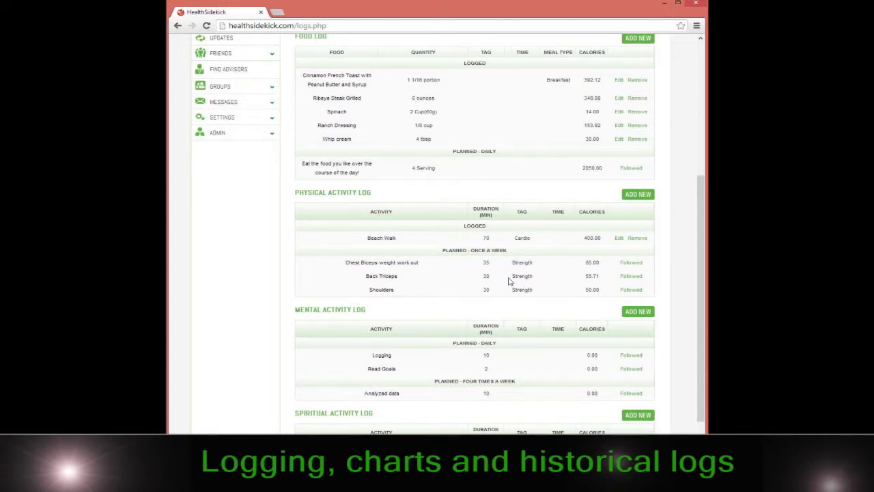
{"action": "scroll", "coordinate": [509, 280], "scroll_direction": "up", "scroll_amount": 3}
{"action": "scroll", "coordinate": [509, 281], "scroll_direction": "up", "scroll_amount": 1}
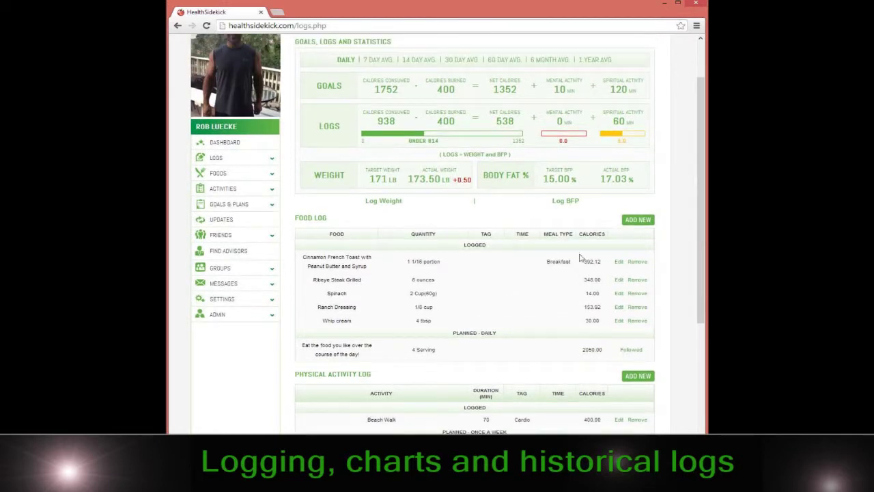
{"action": "left_click", "coordinate": [639, 222]}
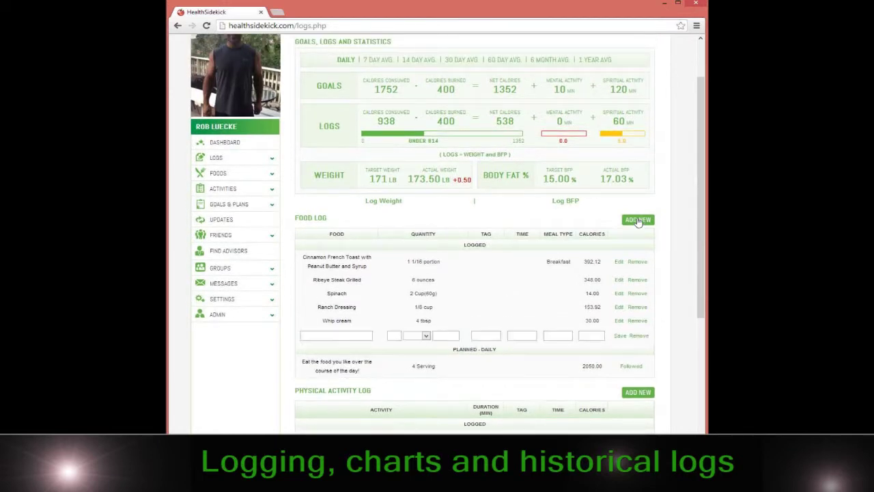
{"action": "left_click", "coordinate": [322, 334]}
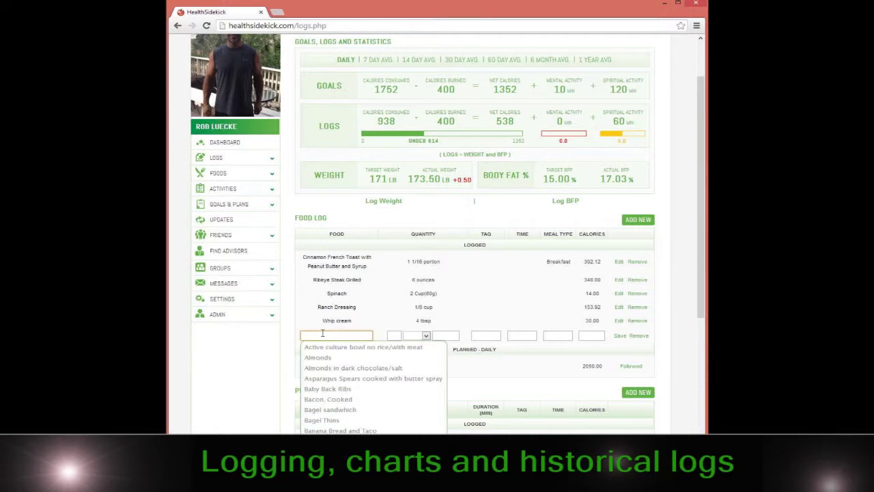
{"action": "type", "text": "egg"}
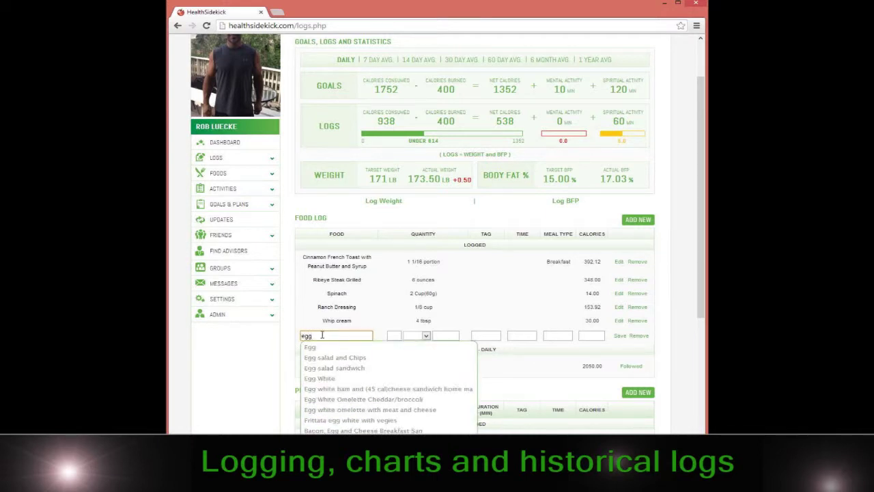
{"action": "left_click", "coordinate": [316, 349]}
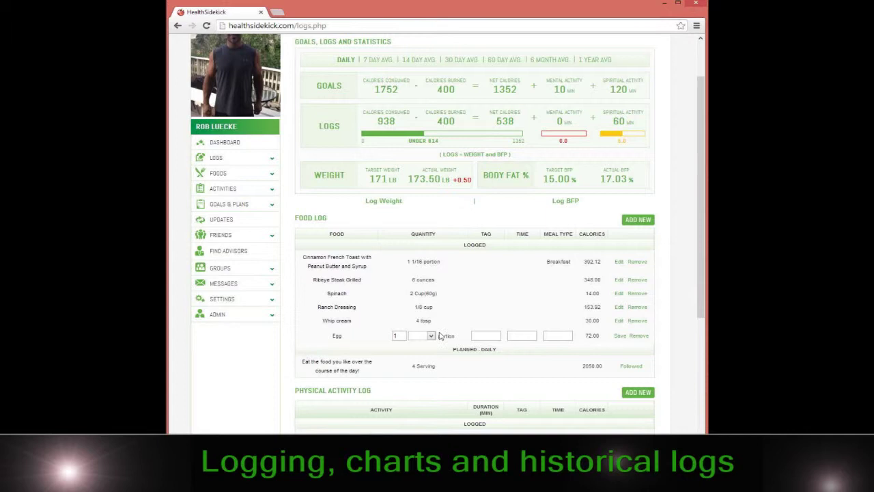
{"action": "double_click", "coordinate": [403, 335]}
{"action": "type", "text": "3"}
{"action": "scroll", "coordinate": [404, 335], "scroll_direction": "up", "scroll_amount": 1}
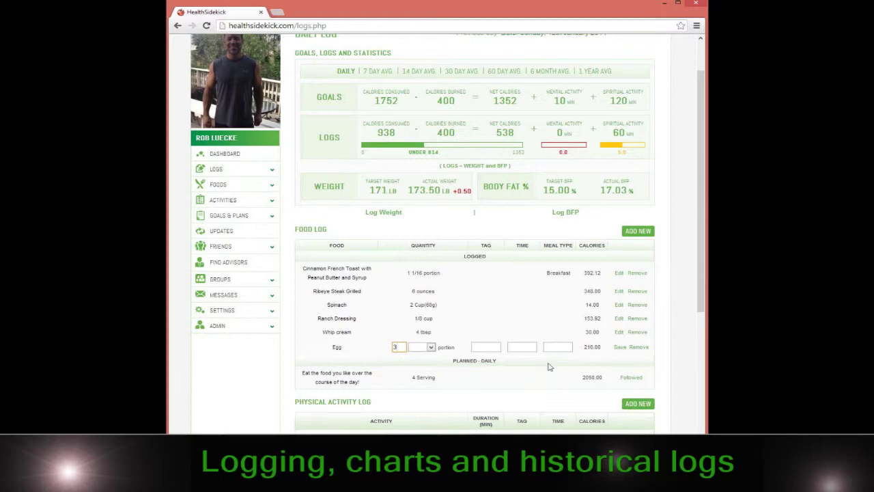
{"action": "scroll", "coordinate": [549, 366], "scroll_direction": "down", "scroll_amount": 3}
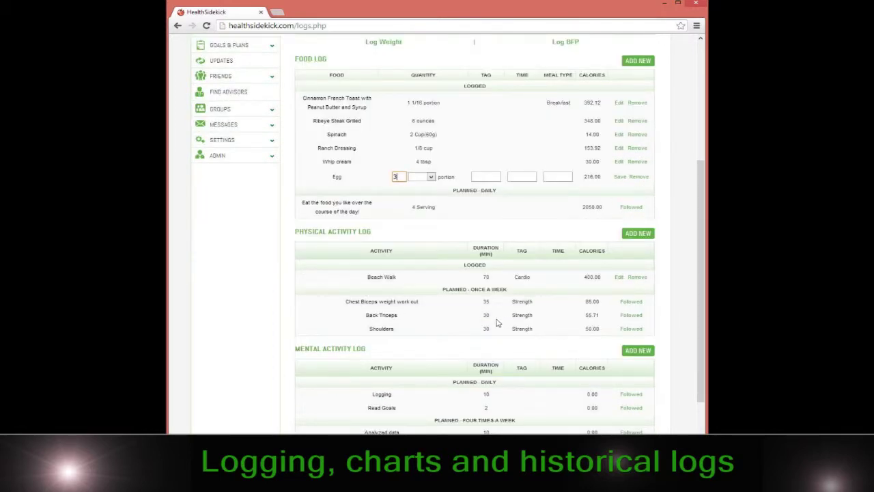
{"action": "left_click", "coordinate": [639, 177]}
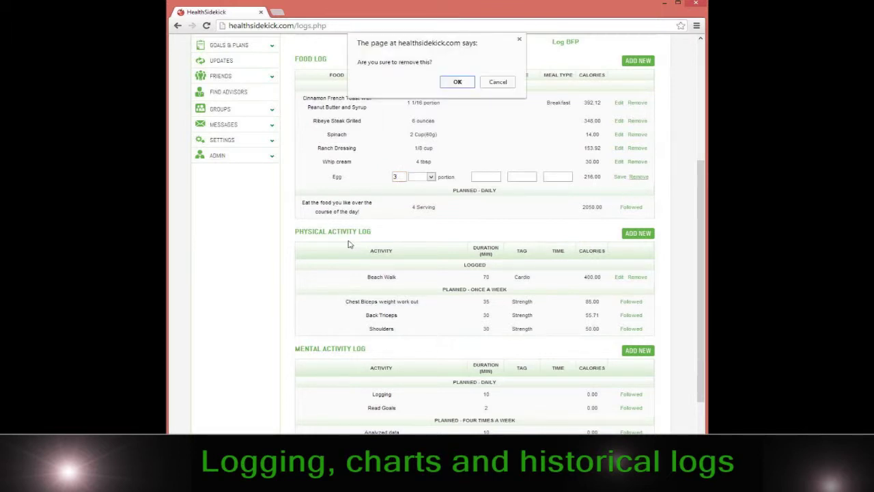
{"action": "left_click", "coordinate": [456, 82]}
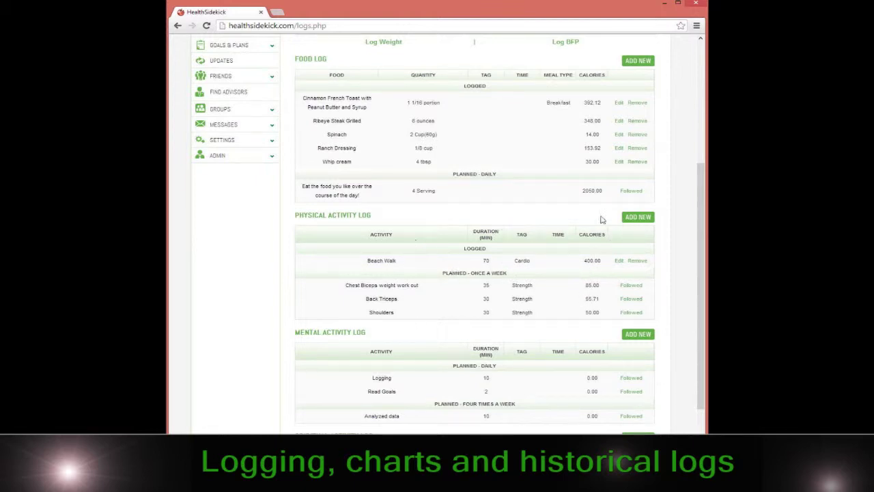
{"action": "left_click", "coordinate": [635, 216]}
{"action": "left_click", "coordinate": [342, 275]}
{"action": "type", "text": "walk"}
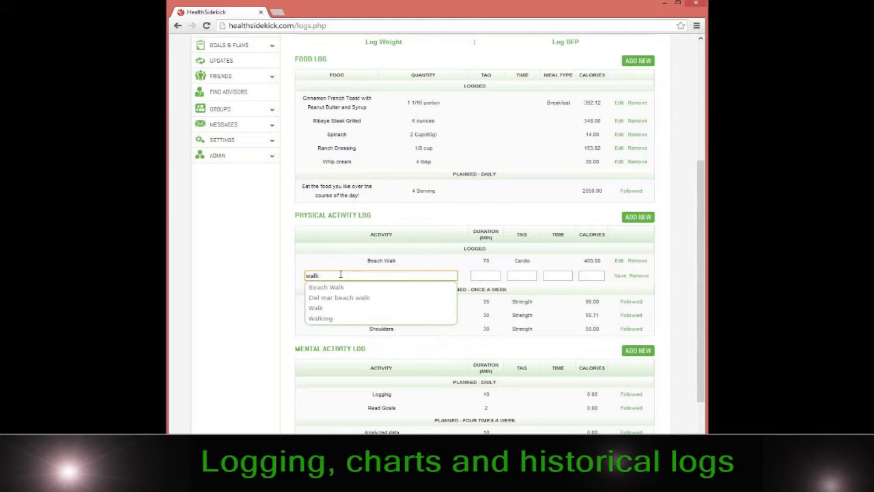
{"action": "scroll", "coordinate": [340, 273], "scroll_direction": "down", "scroll_amount": 2}
{"action": "scroll", "coordinate": [343, 258], "scroll_direction": "up", "scroll_amount": 1}
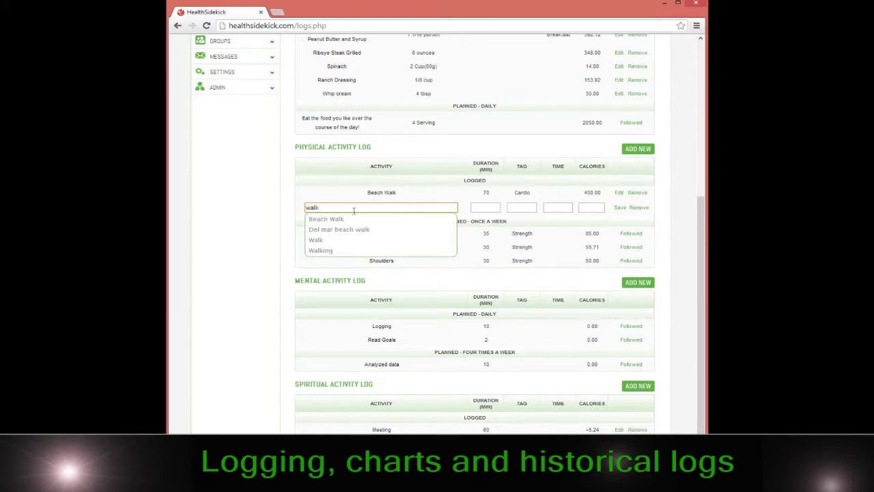
{"action": "left_click", "coordinate": [332, 240]}
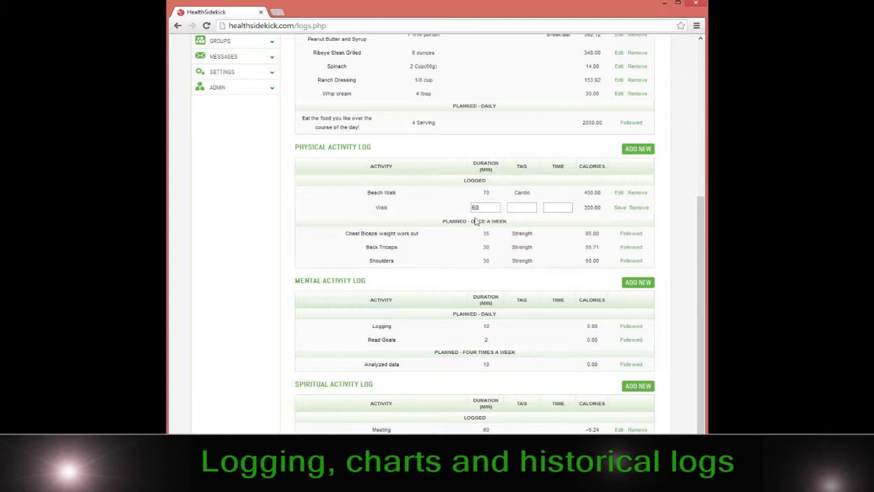
{"action": "double_click", "coordinate": [478, 207]}
{"action": "type", "text": "30"}
{"action": "left_click", "coordinate": [639, 207]}
{"action": "left_click", "coordinate": [457, 81]}
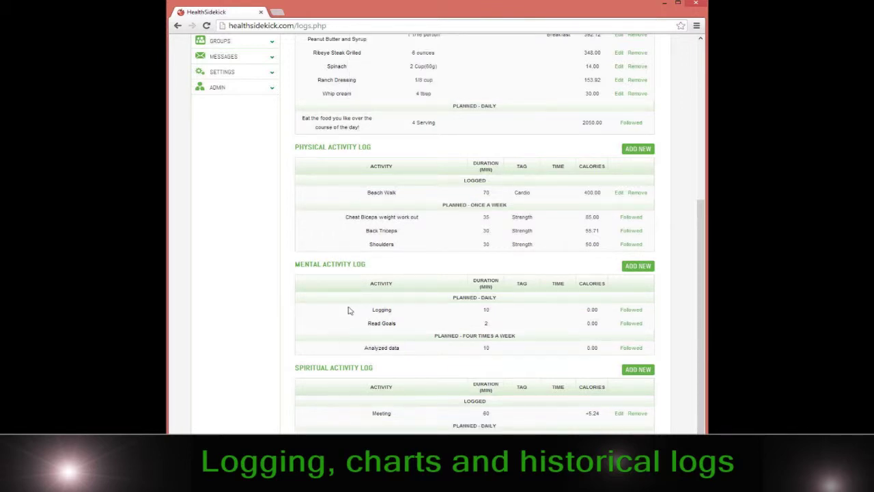
{"action": "scroll", "coordinate": [350, 300], "scroll_direction": "down", "scroll_amount": 1}
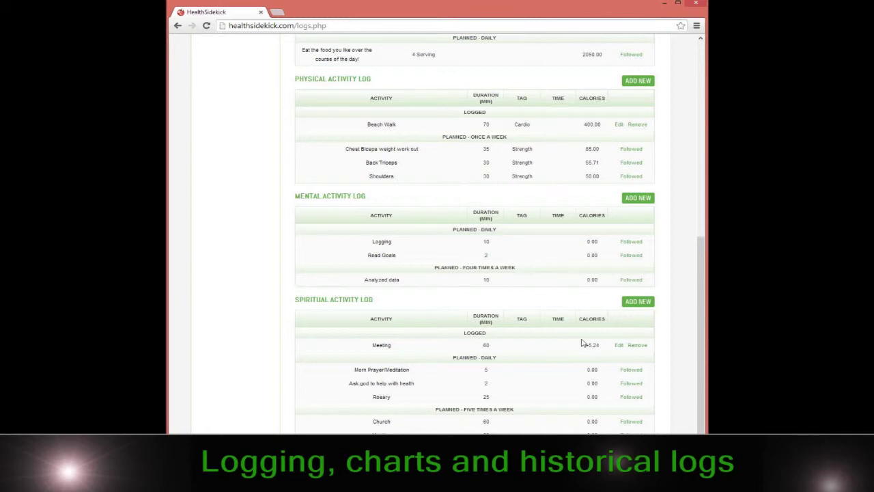
{"action": "scroll", "coordinate": [416, 236], "scroll_direction": "up", "scroll_amount": 5}
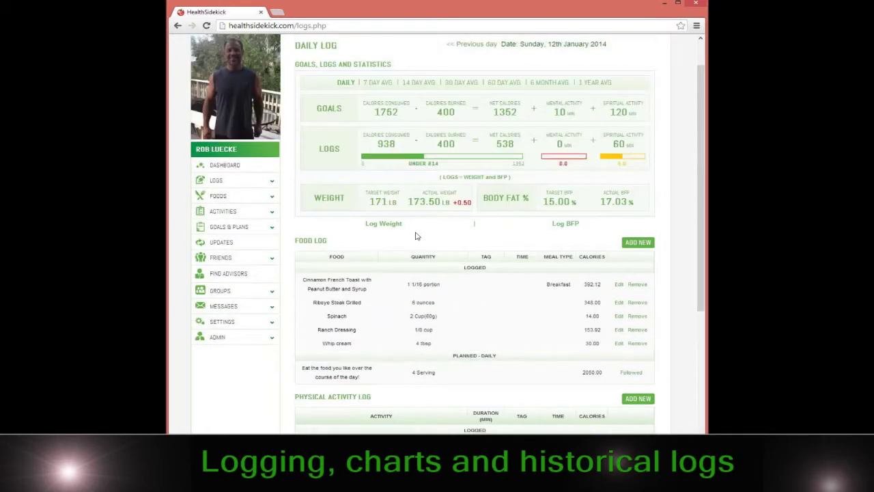
Step: Load the Logs History for 01-01-2014 to 12-01-2014 to show totals and daily table
{"action": "left_click", "coordinate": [237, 182]}
{"action": "left_click", "coordinate": [221, 202]}
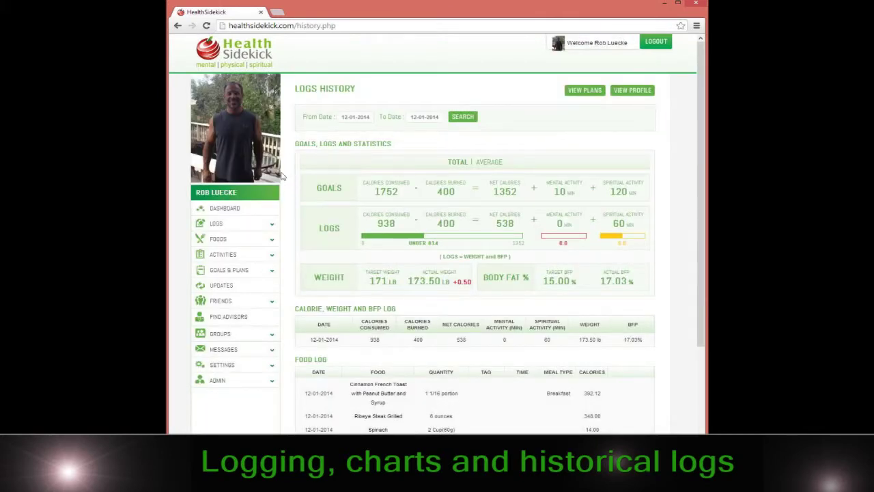
{"action": "left_click", "coordinate": [353, 118]}
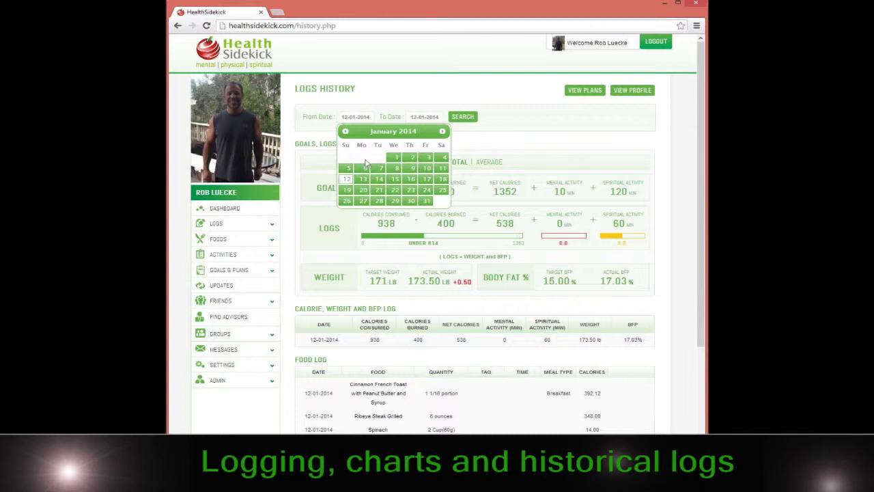
{"action": "left_click", "coordinate": [396, 158]}
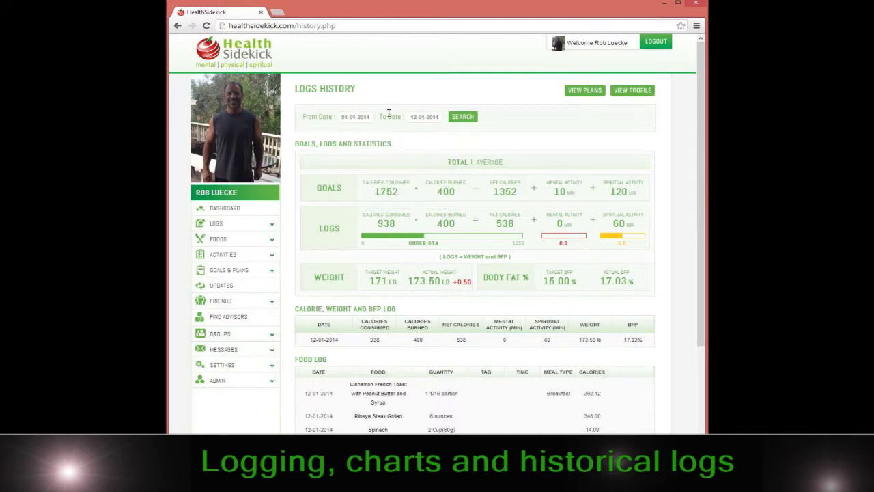
{"action": "left_click", "coordinate": [418, 120]}
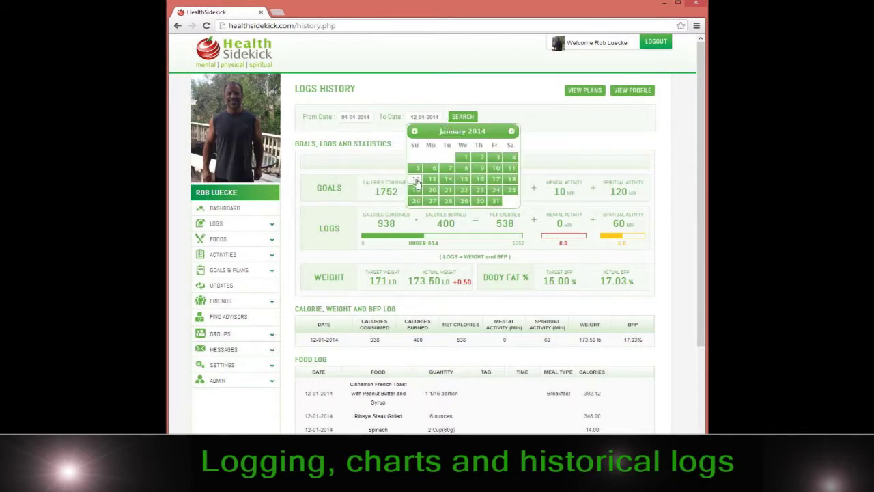
{"action": "left_click", "coordinate": [419, 180]}
{"action": "left_click", "coordinate": [463, 121]}
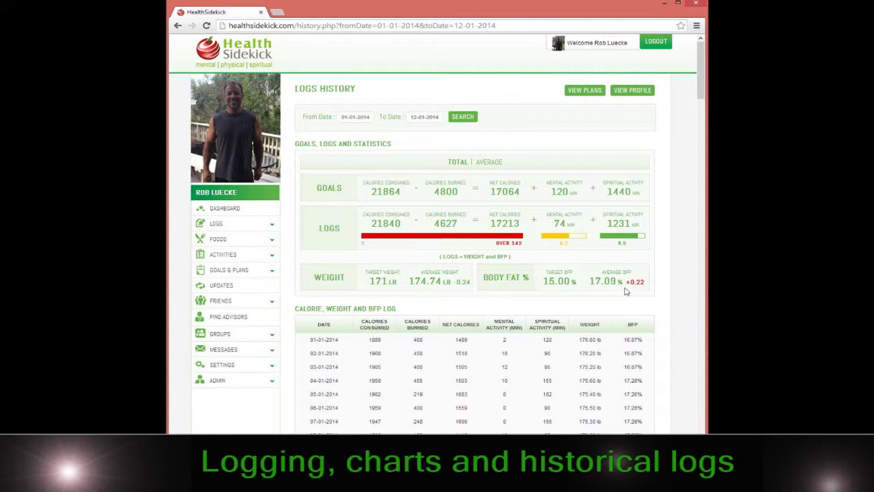
{"action": "left_click", "coordinate": [489, 165]}
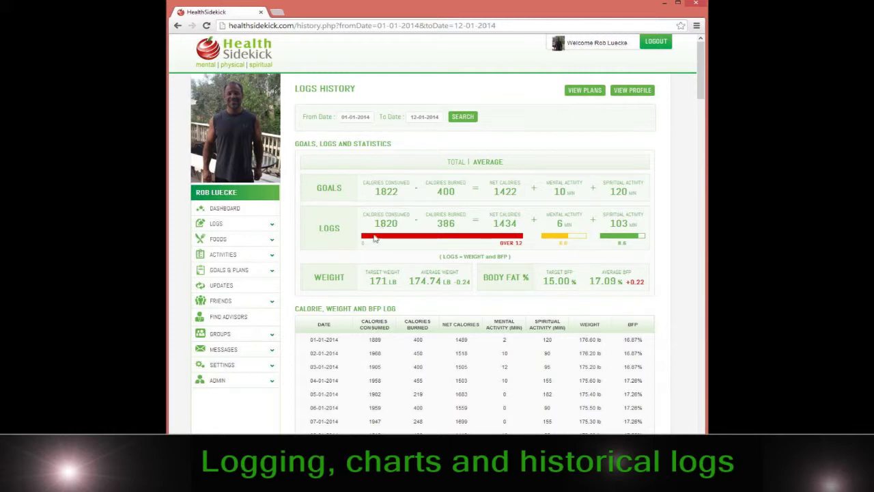
{"action": "scroll", "coordinate": [374, 238], "scroll_direction": "down", "scroll_amount": 2}
{"action": "scroll", "coordinate": [432, 281], "scroll_direction": "down", "scroll_amount": 1}
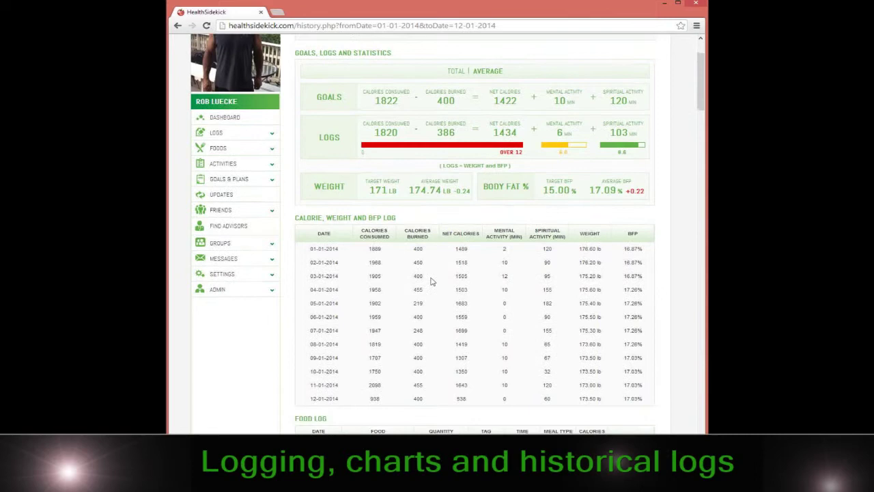
{"action": "scroll", "coordinate": [431, 280], "scroll_direction": "down", "scroll_amount": 1}
{"action": "scroll", "coordinate": [458, 277], "scroll_direction": "down", "scroll_amount": 2}
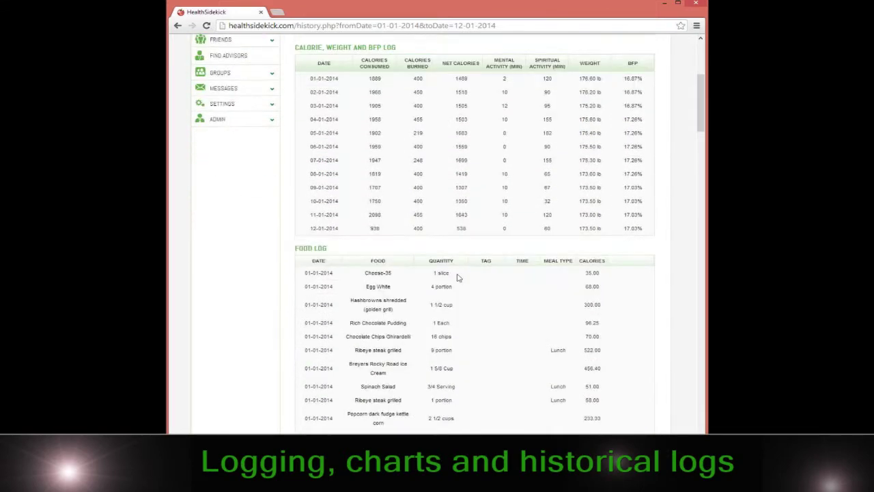
{"action": "scroll", "coordinate": [458, 277], "scroll_direction": "down", "scroll_amount": 1}
{"action": "scroll", "coordinate": [436, 263], "scroll_direction": "down", "scroll_amount": 7}
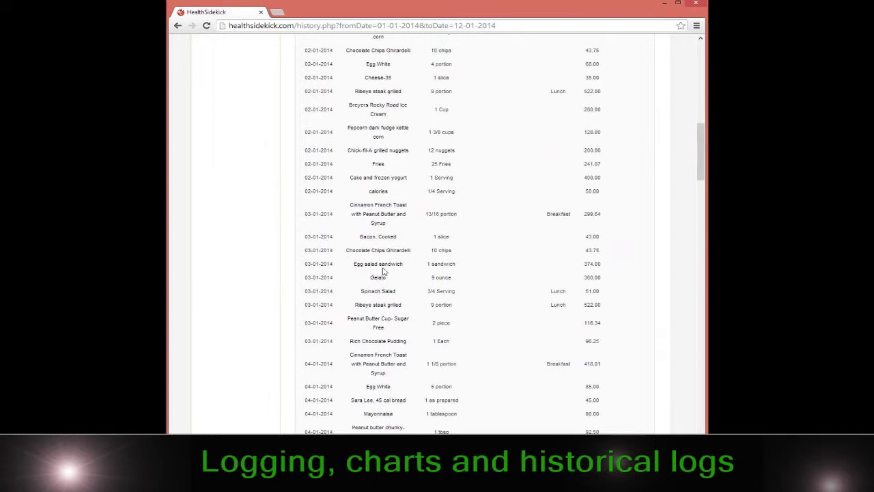
{"action": "left_click", "coordinate": [386, 264]}
{"action": "scroll", "coordinate": [441, 136], "scroll_direction": "down", "scroll_amount": 6}
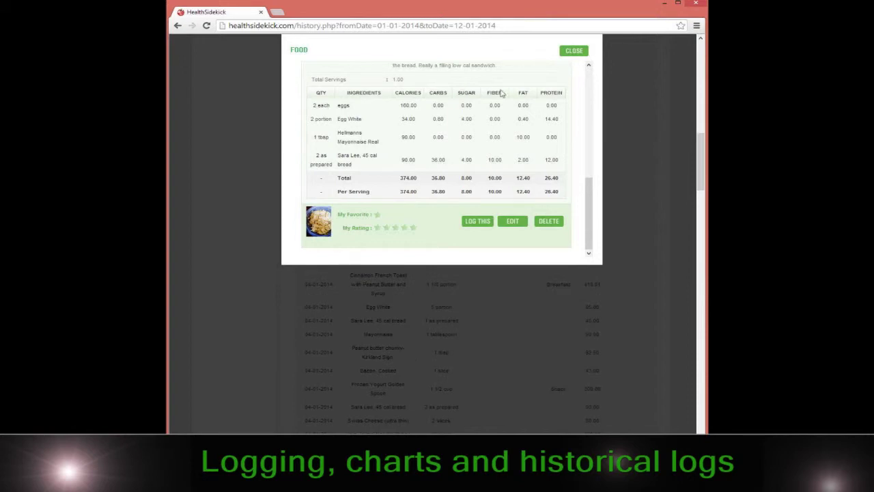
{"action": "left_click", "coordinate": [581, 49]}
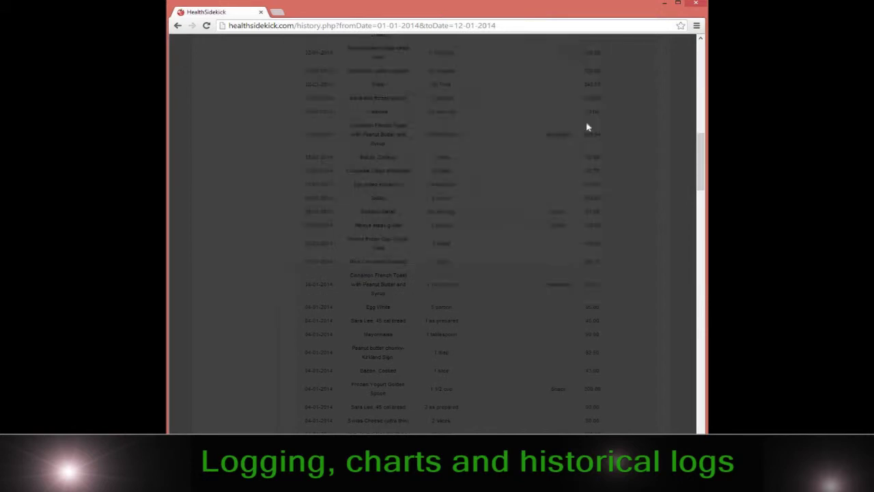
Step: Scroll the log history down past the Food Log to the Measurements table and chart section
{"action": "scroll", "coordinate": [419, 267], "scroll_direction": "up", "scroll_amount": 10}
{"action": "scroll", "coordinate": [409, 253], "scroll_direction": "up", "scroll_amount": 3}
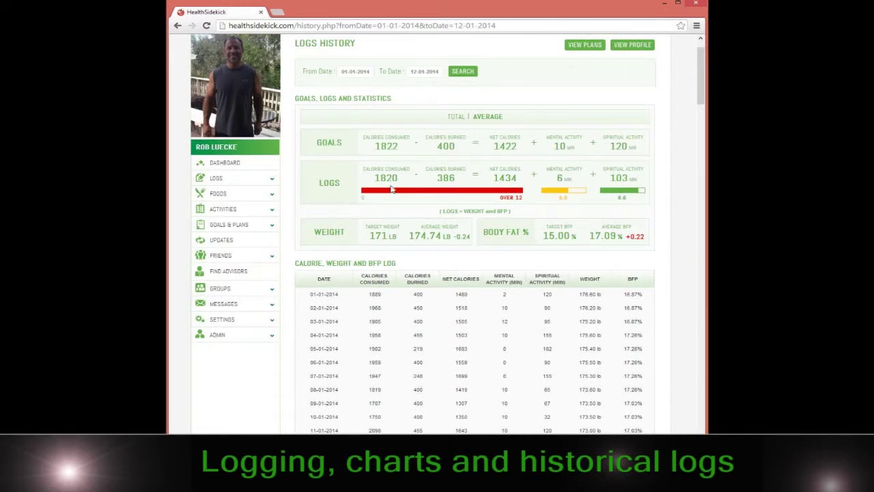
{"action": "scroll", "coordinate": [417, 178], "scroll_direction": "down", "scroll_amount": 1}
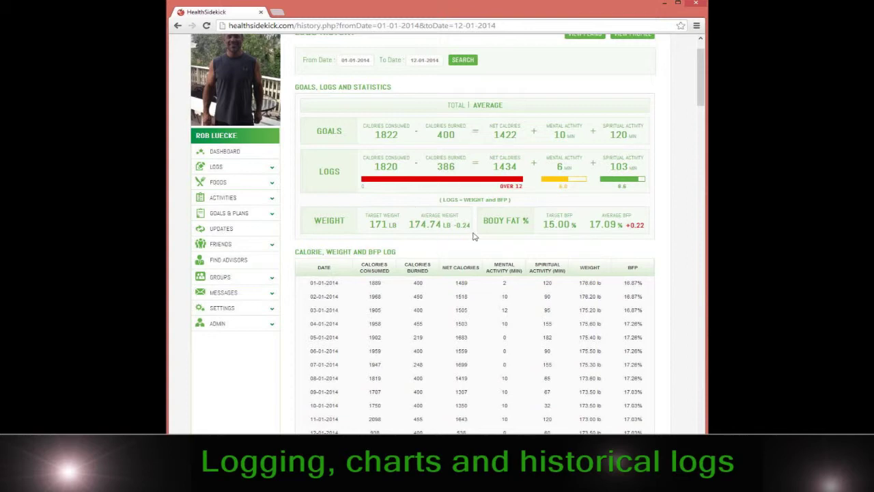
{"action": "scroll", "coordinate": [475, 232], "scroll_direction": "down", "scroll_amount": 3}
{"action": "scroll", "coordinate": [476, 232], "scroll_direction": "up", "scroll_amount": 2}
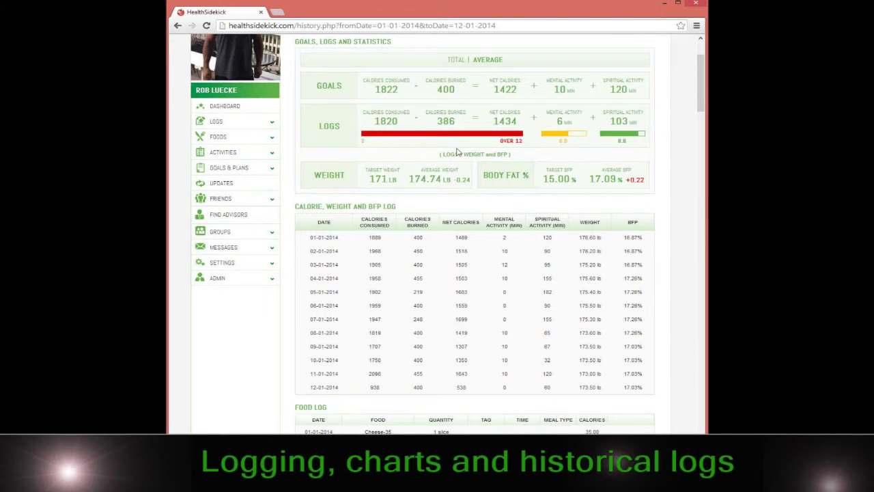
{"action": "scroll", "coordinate": [478, 198], "scroll_direction": "down", "scroll_amount": 6}
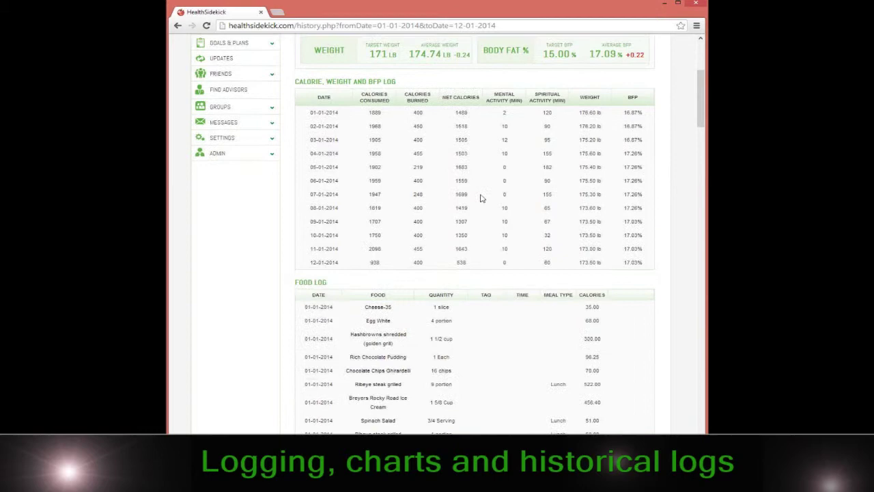
{"action": "scroll", "coordinate": [435, 189], "scroll_direction": "down", "scroll_amount": 5}
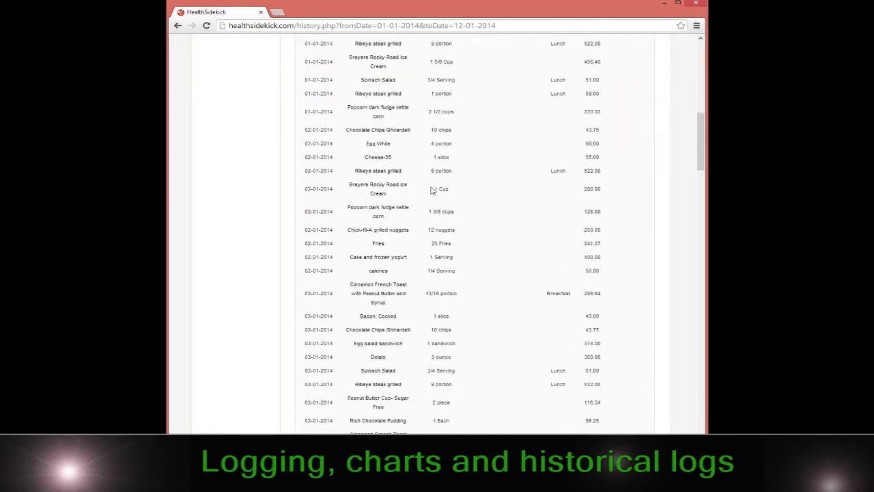
{"action": "scroll", "coordinate": [435, 189], "scroll_direction": "down", "scroll_amount": 12}
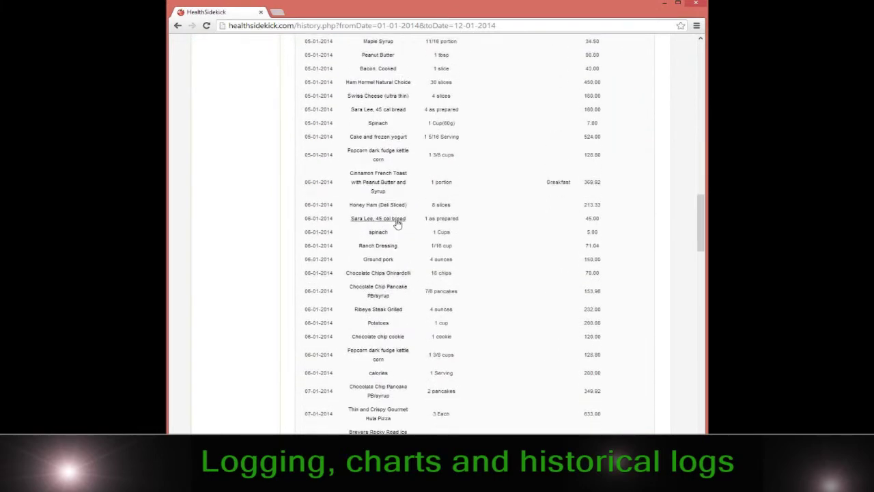
{"action": "left_click_drag", "start_coordinate": [700, 253], "coordinate": [700, 429]}
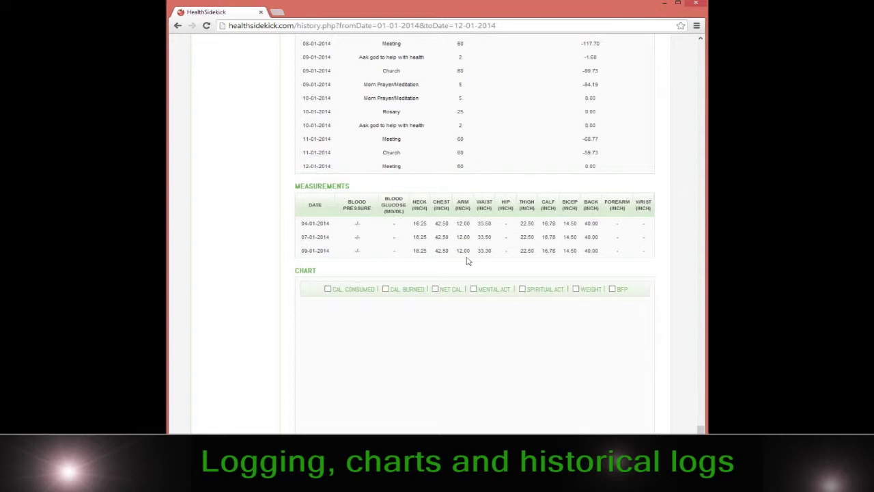
Step: Plot CAL. CONSUMED on the history chart and return to the page top
{"action": "left_click", "coordinate": [341, 291]}
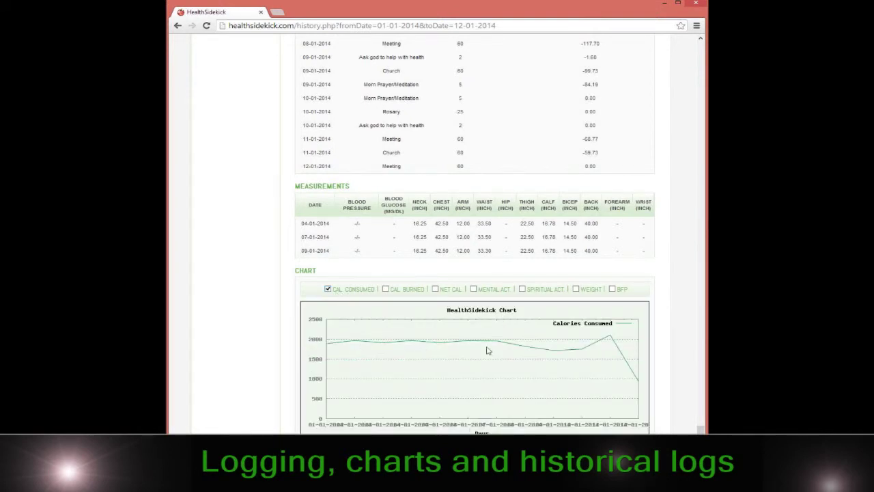
{"action": "scroll", "coordinate": [390, 297], "scroll_direction": "up", "scroll_amount": 20}
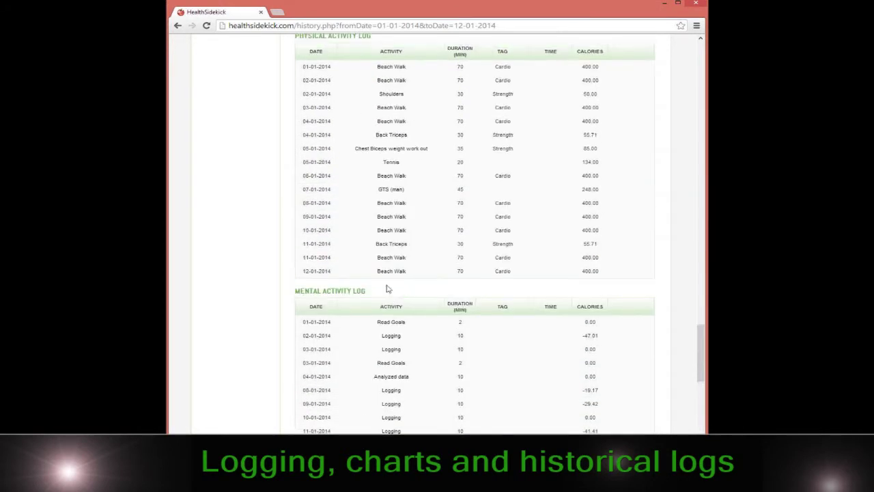
{"action": "scroll", "coordinate": [382, 281], "scroll_direction": "up", "scroll_amount": 20}
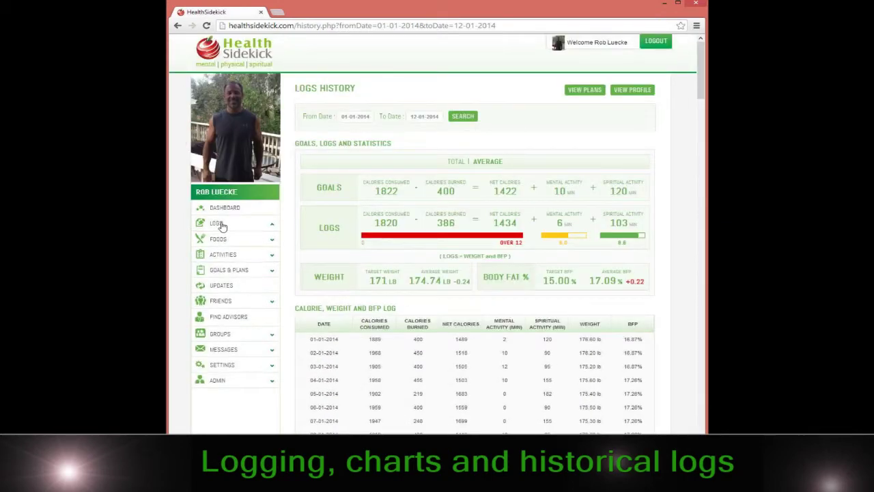
Step: Add Chart 1 for 01-01-2014 to 12-01-2014 plotting CAL. CONSUMED and MENTAL ACT
{"action": "left_click", "coordinate": [220, 226]}
{"action": "left_click", "coordinate": [222, 253]}
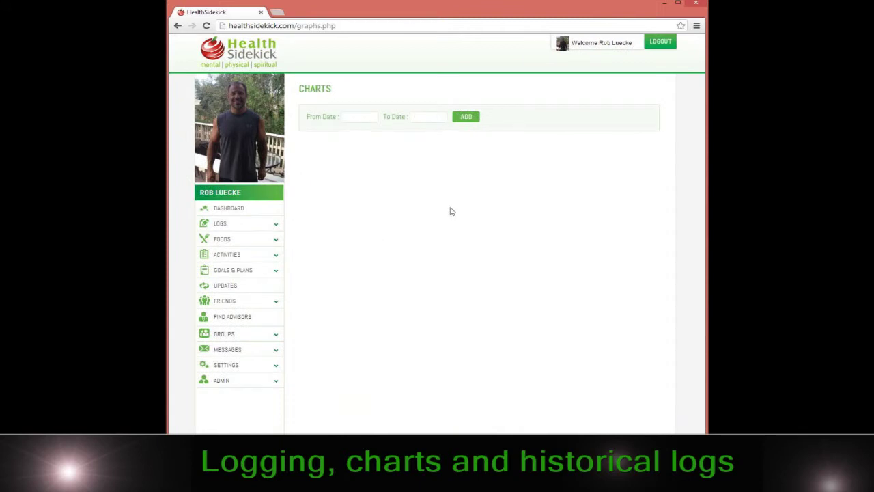
{"action": "left_click", "coordinate": [357, 118]}
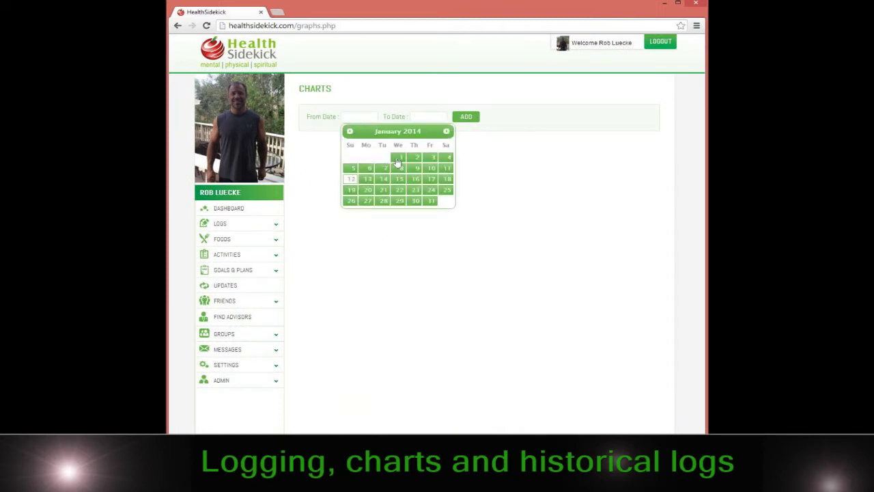
{"action": "left_click", "coordinate": [398, 160]}
{"action": "left_click", "coordinate": [417, 118]}
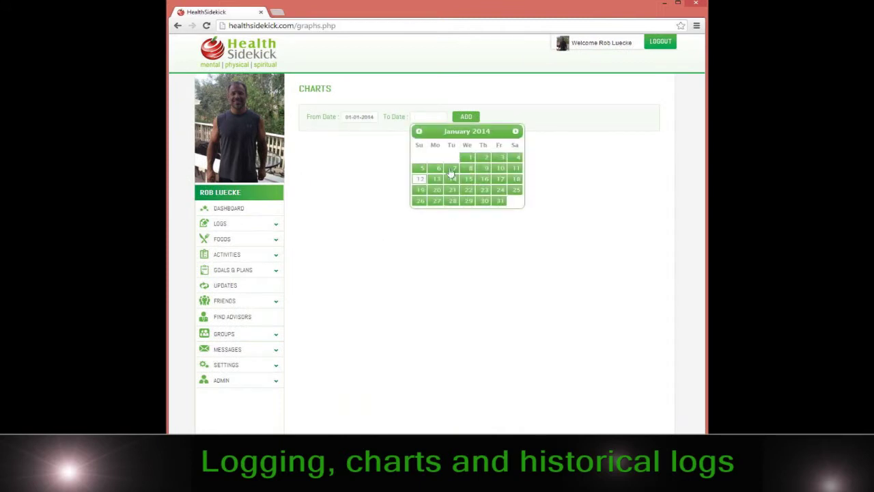
{"action": "left_click", "coordinate": [422, 182]}
{"action": "left_click", "coordinate": [459, 123]}
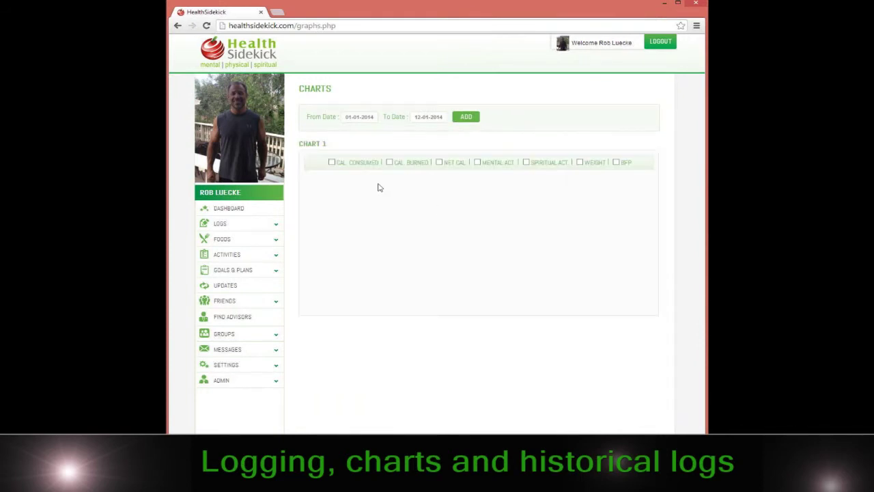
{"action": "left_click", "coordinate": [332, 162]}
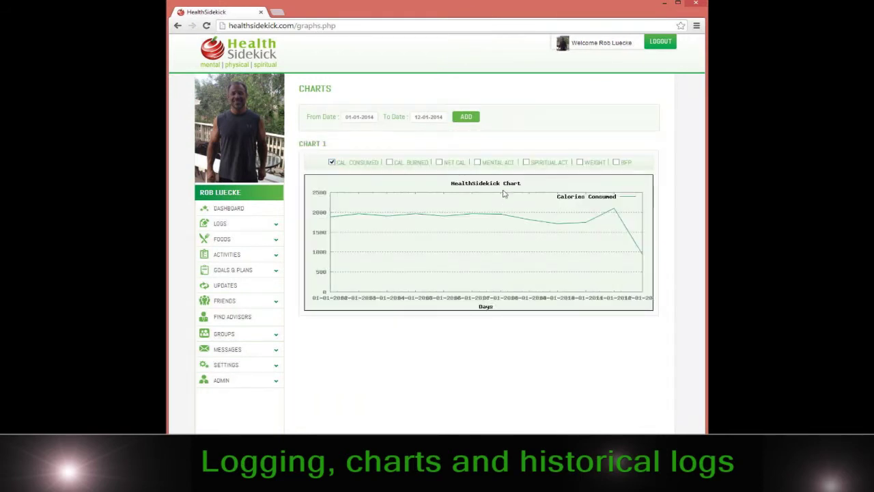
{"action": "left_click", "coordinate": [478, 162]}
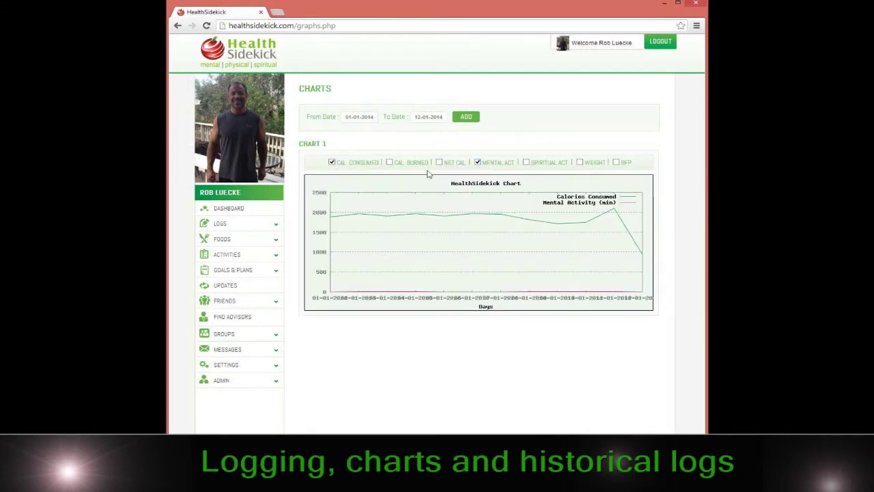
Step: Add an empty Chart 2, then Chart 3 spanning 24-12-2013 to 01-01-2014
{"action": "left_click", "coordinate": [467, 117]}
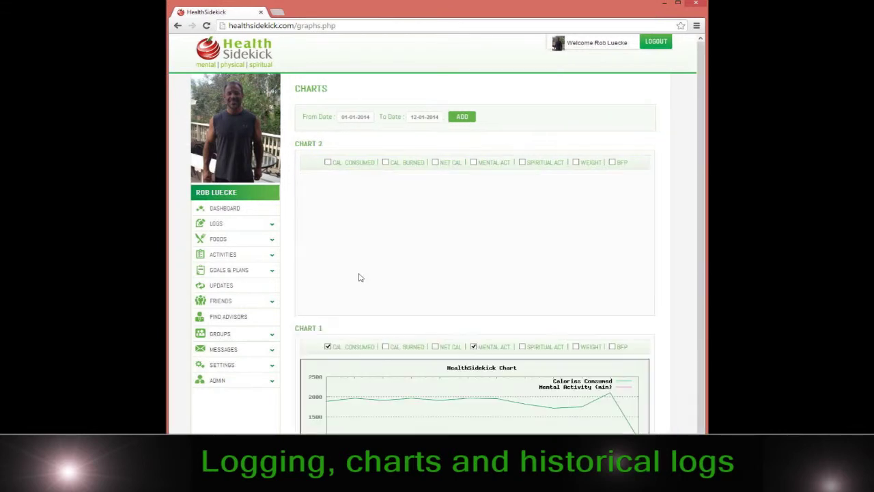
{"action": "left_click", "coordinate": [366, 122]}
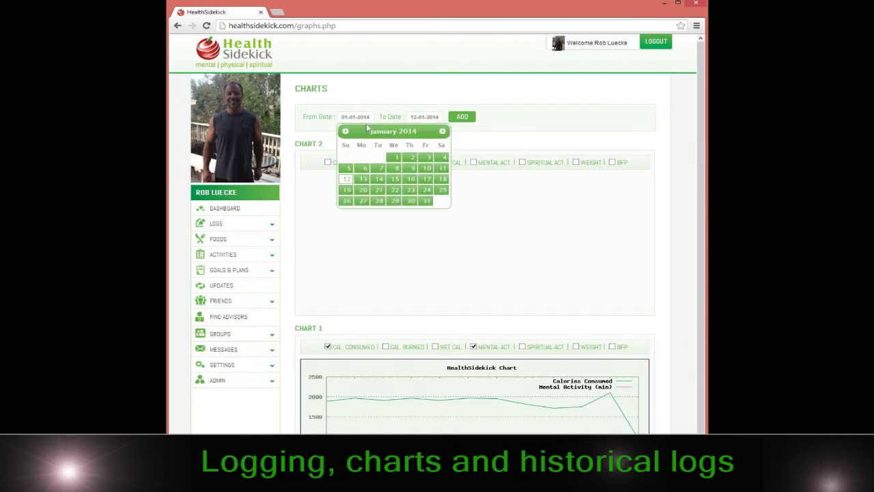
{"action": "left_click", "coordinate": [345, 132]}
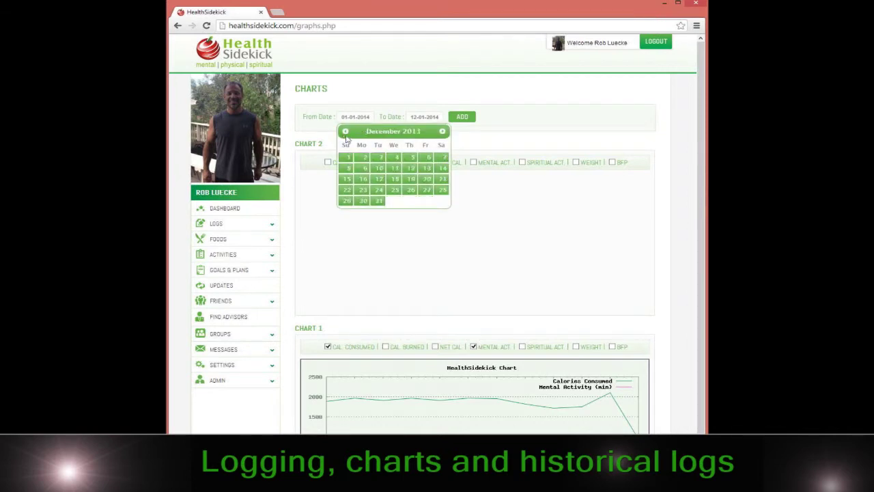
{"action": "left_click", "coordinate": [377, 190]}
{"action": "left_click", "coordinate": [424, 116]}
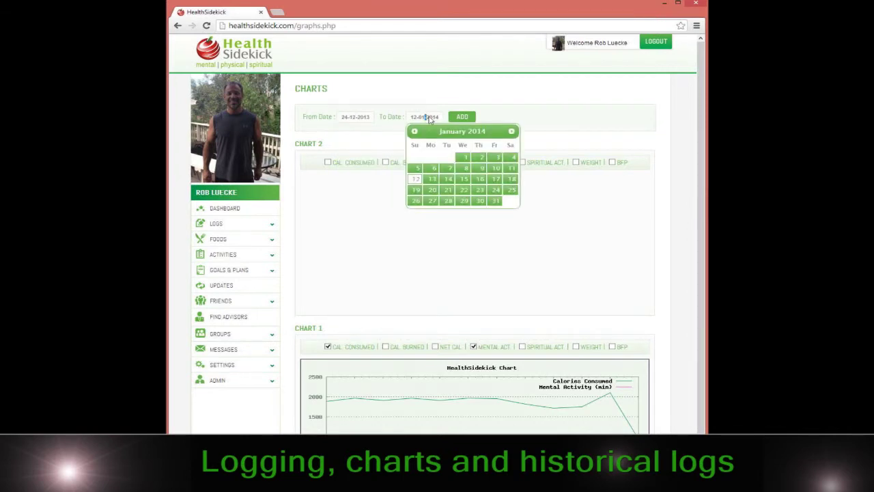
{"action": "left_click", "coordinate": [469, 158]}
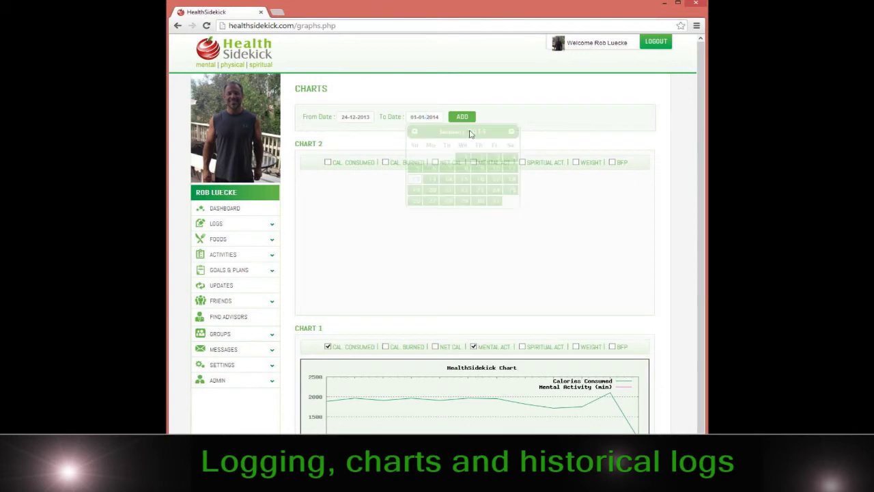
{"action": "left_click", "coordinate": [463, 116]}
Step: Tick CAL. BURNED and NET CAL so Chart 2 plots both together
{"action": "scroll", "coordinate": [437, 225], "scroll_direction": "down", "scroll_amount": 5}
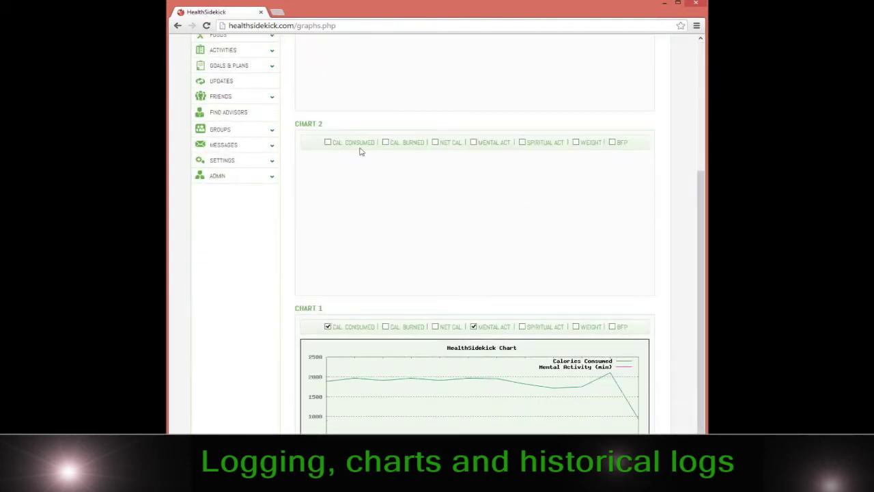
{"action": "left_click", "coordinate": [389, 143]}
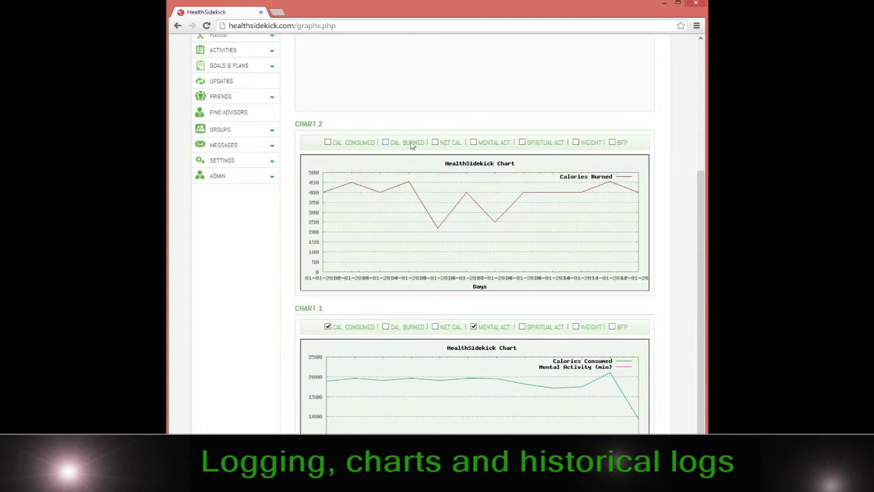
{"action": "left_click", "coordinate": [435, 142]}
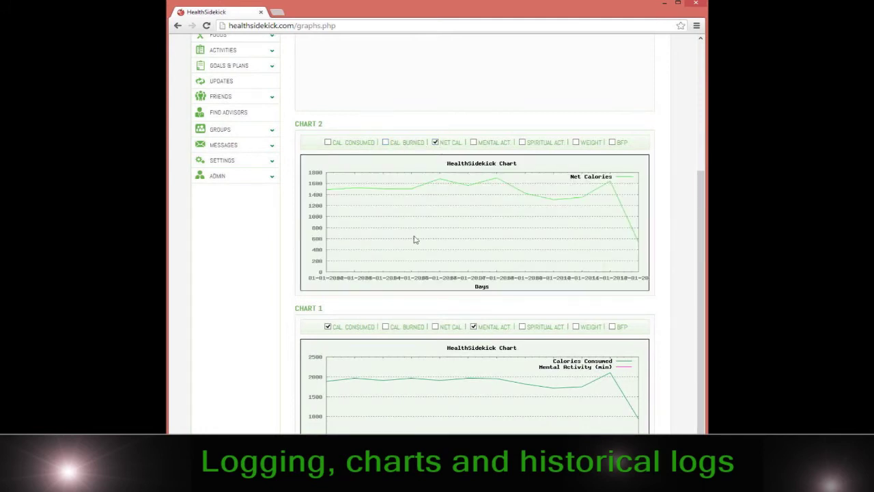
{"action": "left_click", "coordinate": [385, 143]}
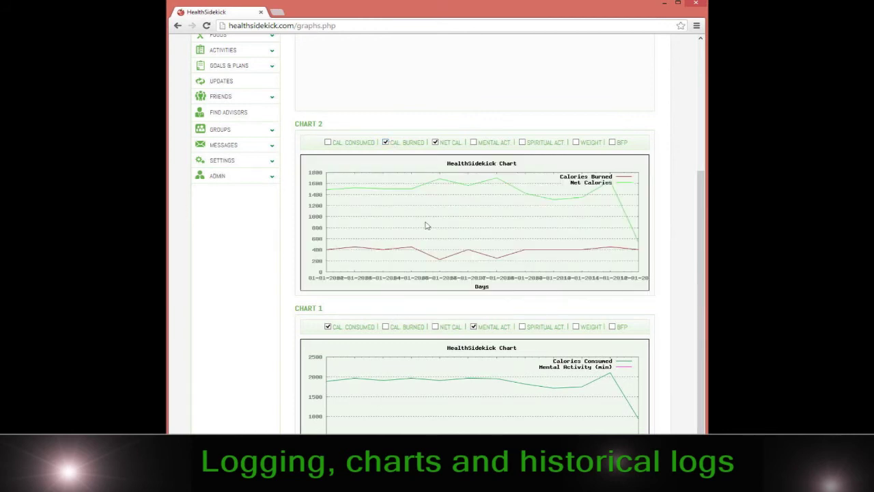
{"action": "scroll", "coordinate": [421, 197], "scroll_direction": "up", "scroll_amount": 3}
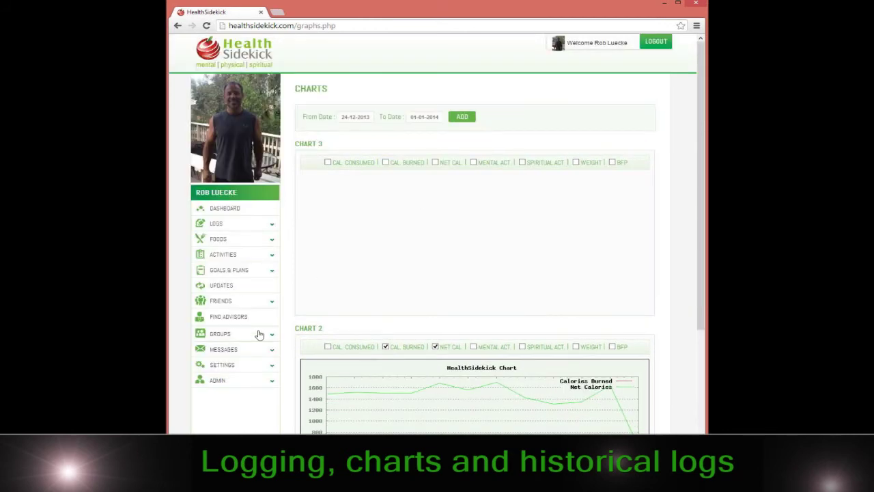